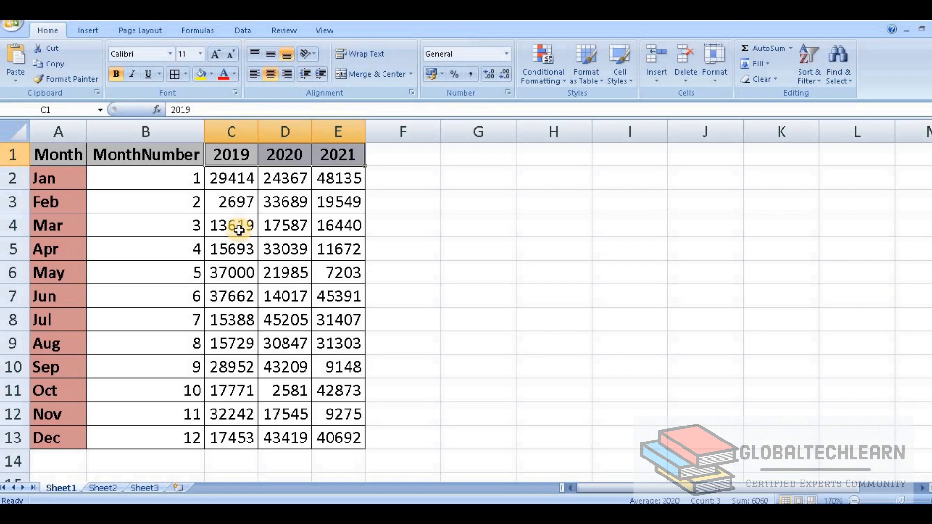
# Examine the per-year column layout on Sheet1 and compare it with the Month, MonthNumber, Year and Sales columns on Sheet2
pyautogui.click(66, 161)
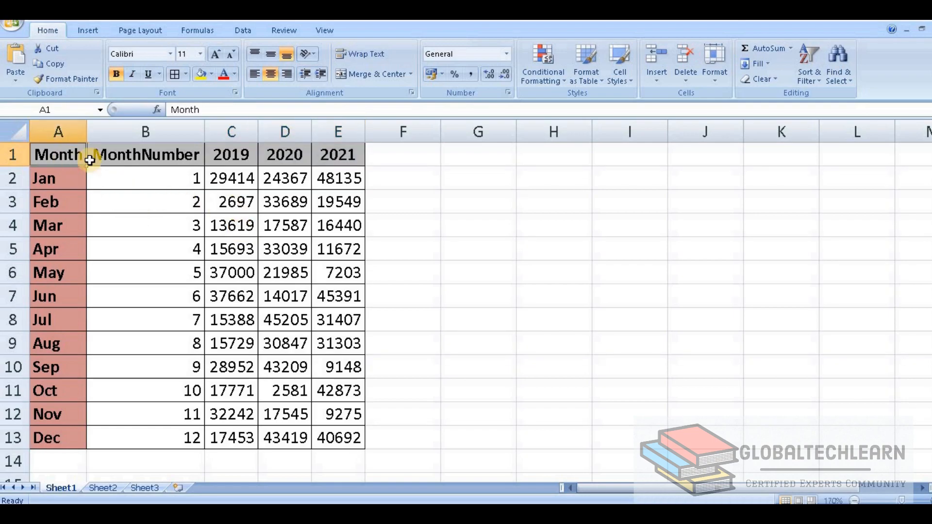
pyautogui.click(233, 155)
pyautogui.click(277, 158)
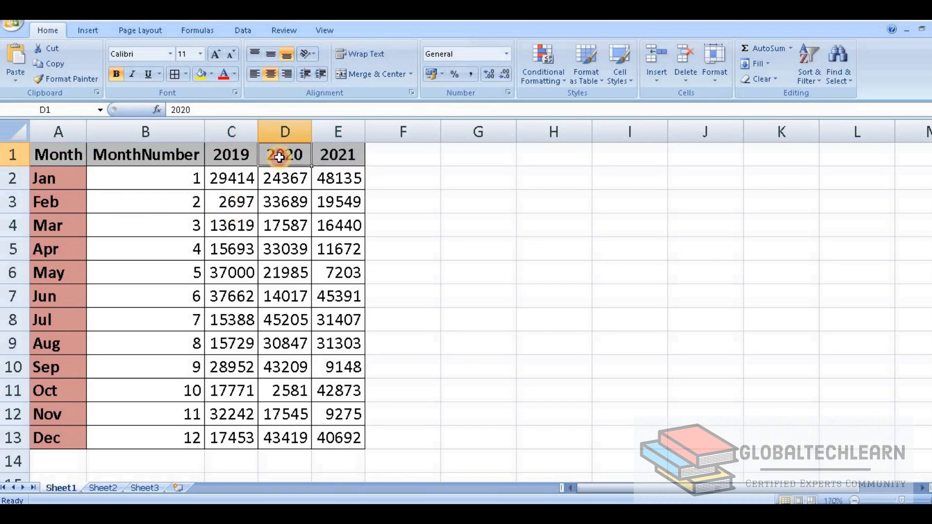
pyautogui.click(333, 155)
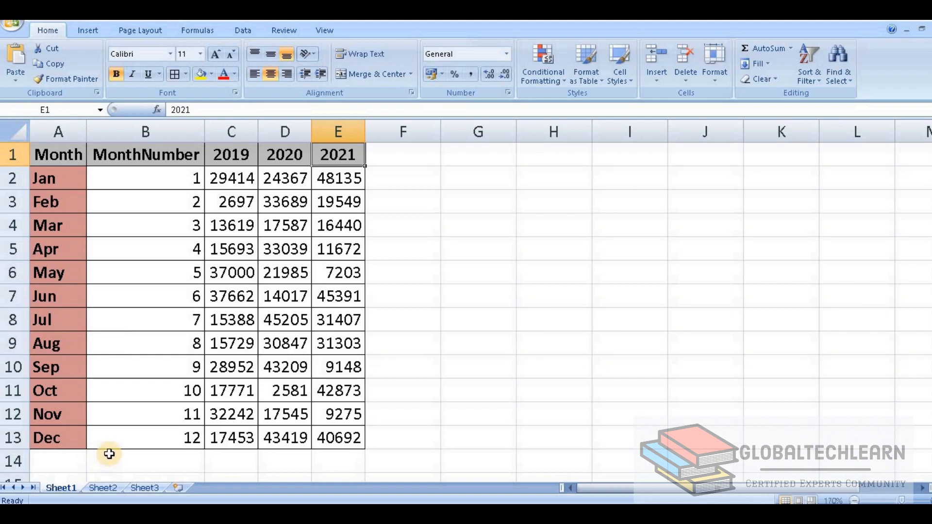
pyautogui.click(102, 489)
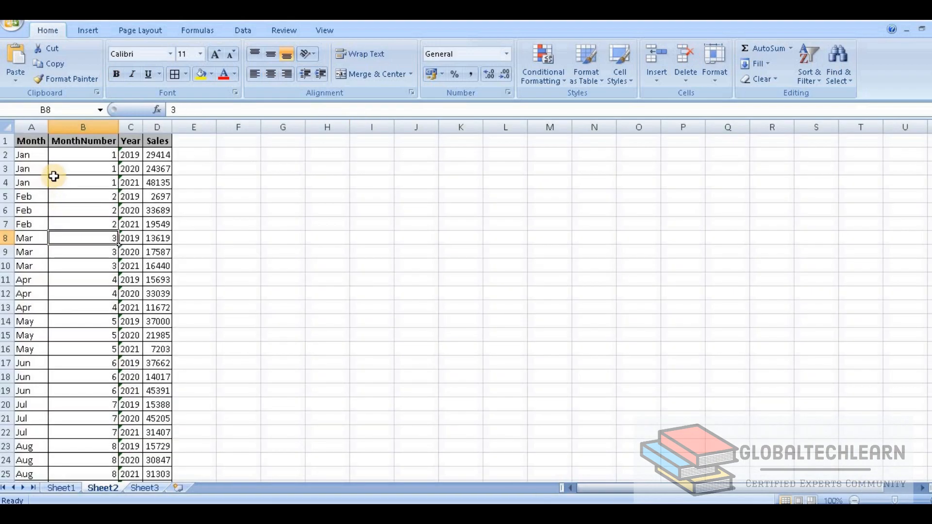
pyautogui.click(38, 144)
pyautogui.click(82, 142)
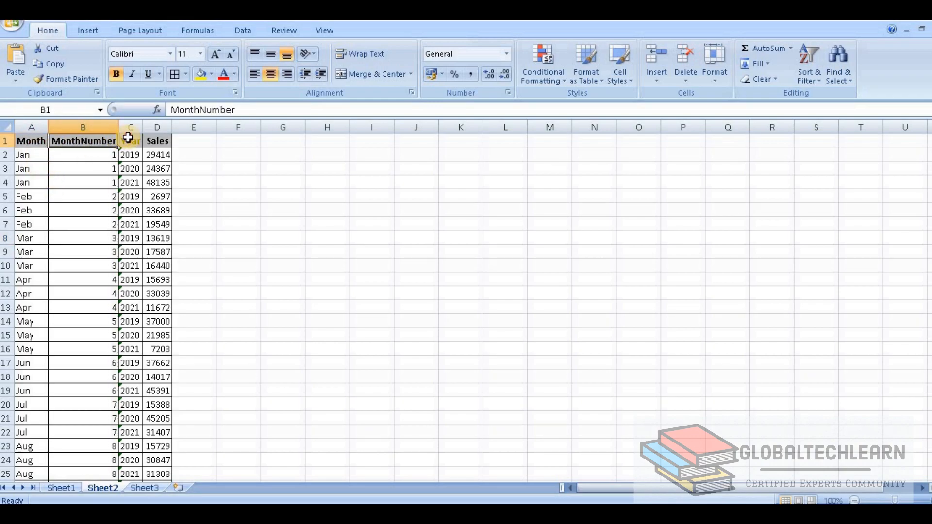
pyautogui.click(131, 143)
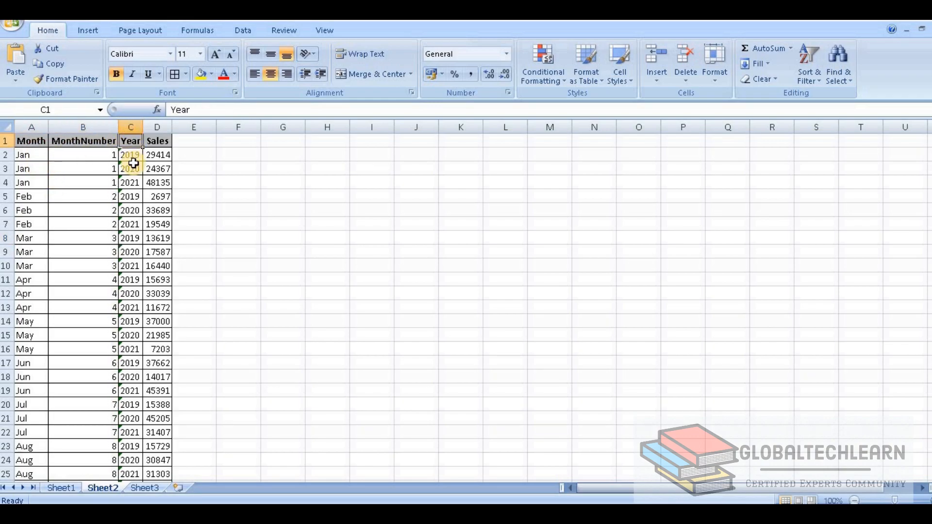
pyautogui.click(130, 155)
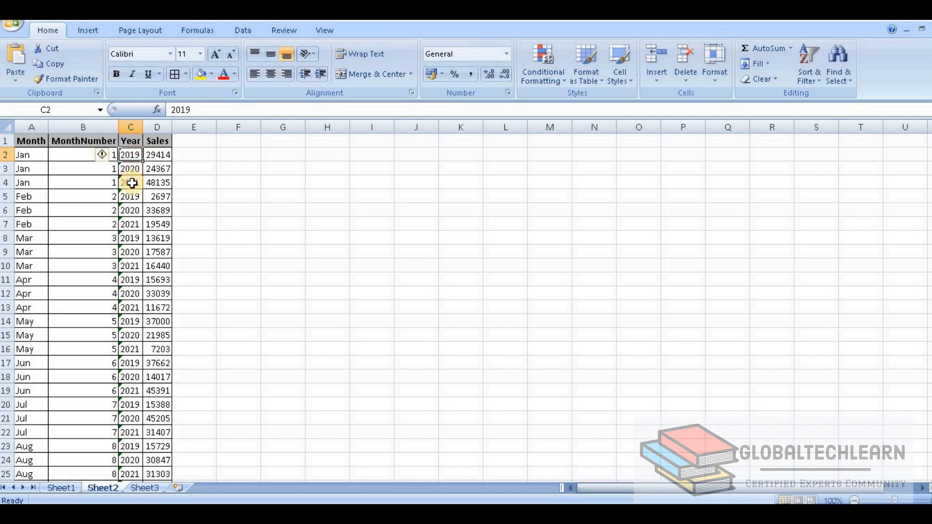
pyautogui.click(131, 169)
pyautogui.click(131, 182)
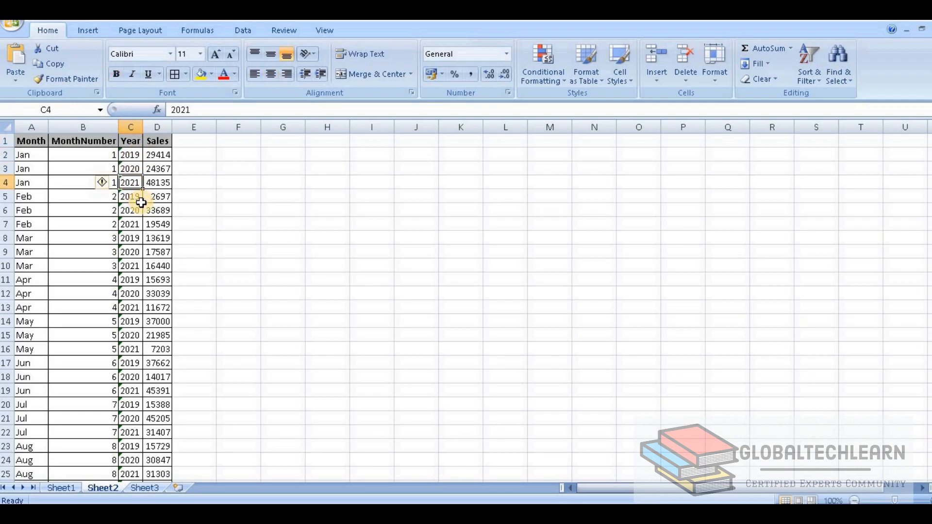
pyautogui.click(160, 154)
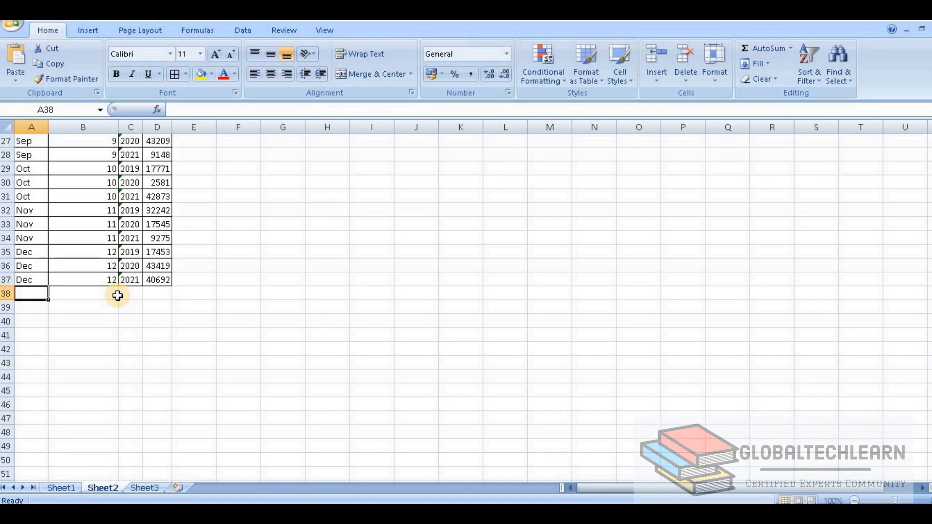
# Add a row below the last Dec record on Sheet2 with month Jan, month number 1 and year 2022
pyautogui.write('J')
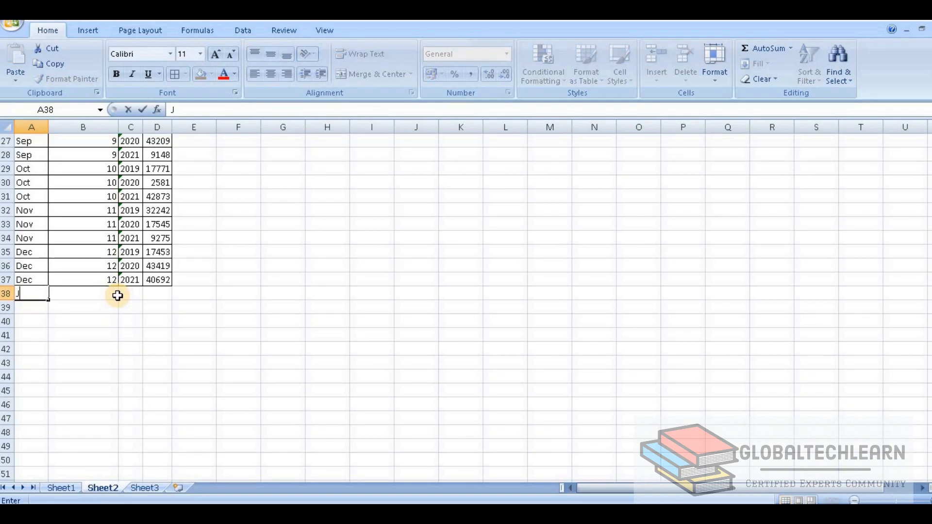
pyautogui.write('an')
pyautogui.press('Tab')
pyautogui.write('01')
pyautogui.press('Tab')
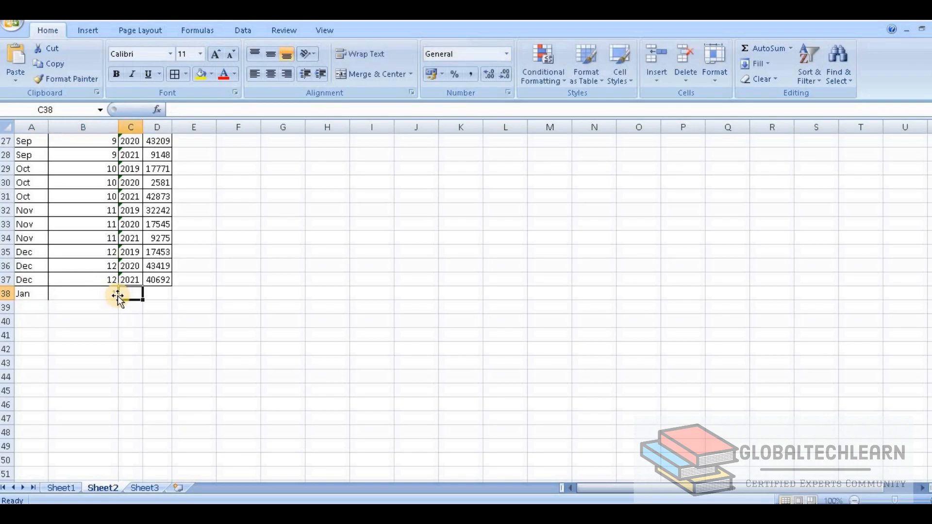
pyautogui.write('2022')
pyautogui.press('Tab')
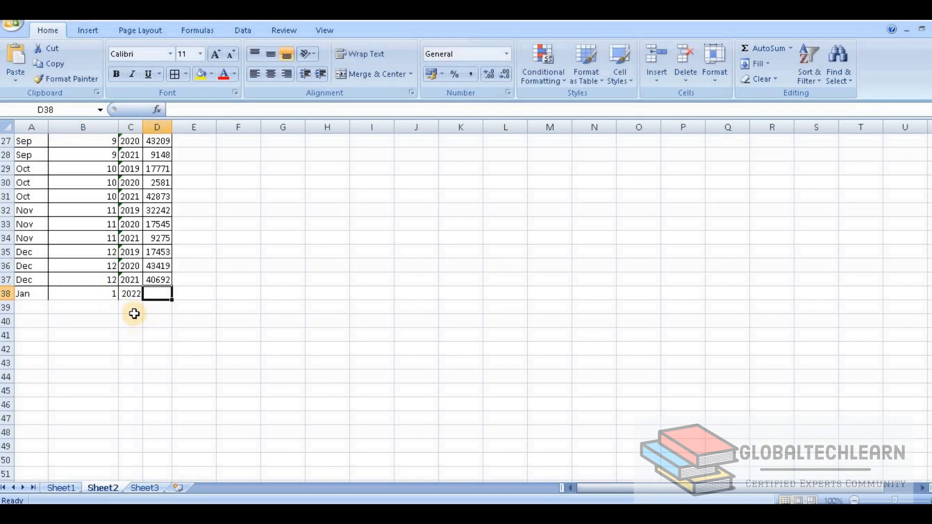
pyautogui.click(132, 296)
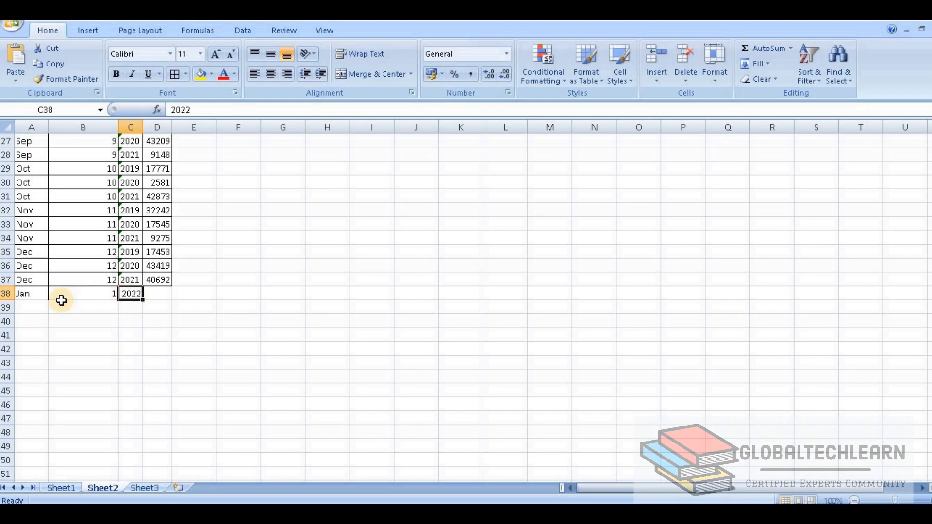
# Review the Month, MonthNumber, Year and Sales headers of the Sheet2 table
pyautogui.scroll(9, 134, 307)
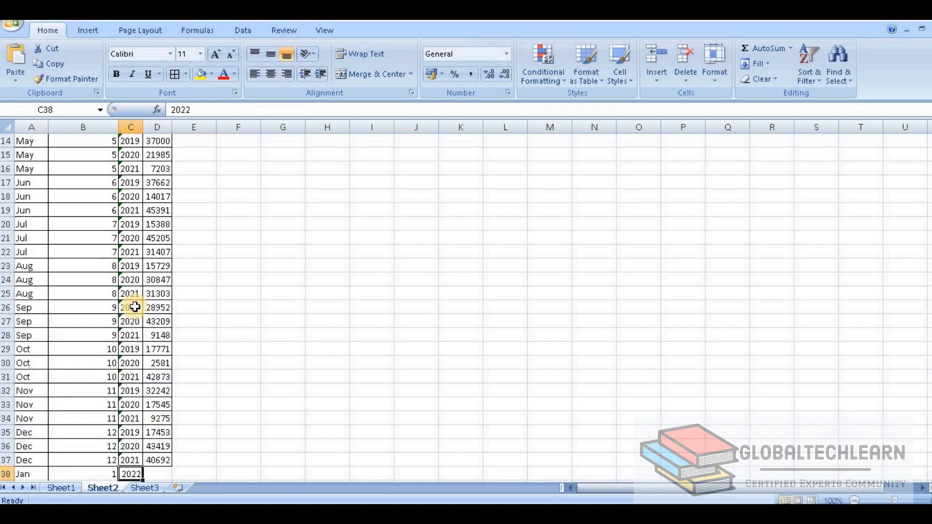
pyautogui.click(28, 140)
pyautogui.click(104, 140)
pyautogui.click(130, 141)
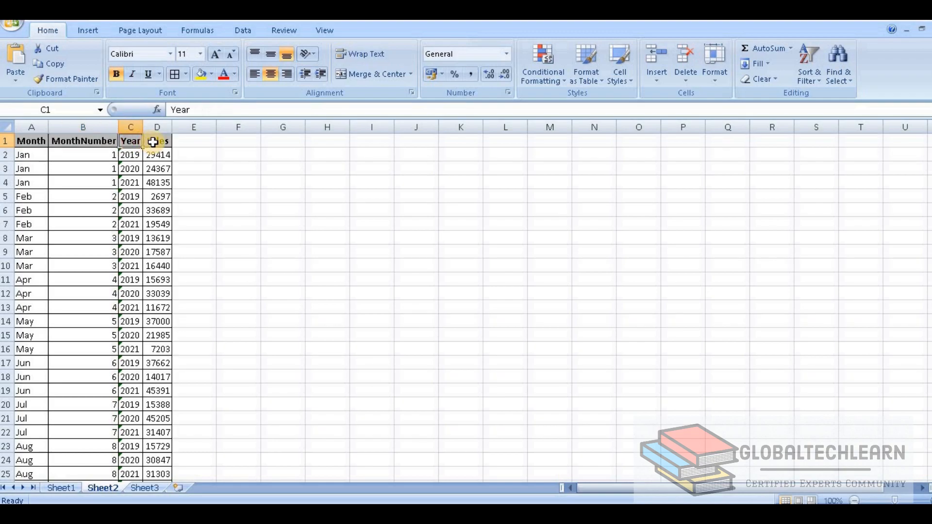
pyautogui.click(153, 142)
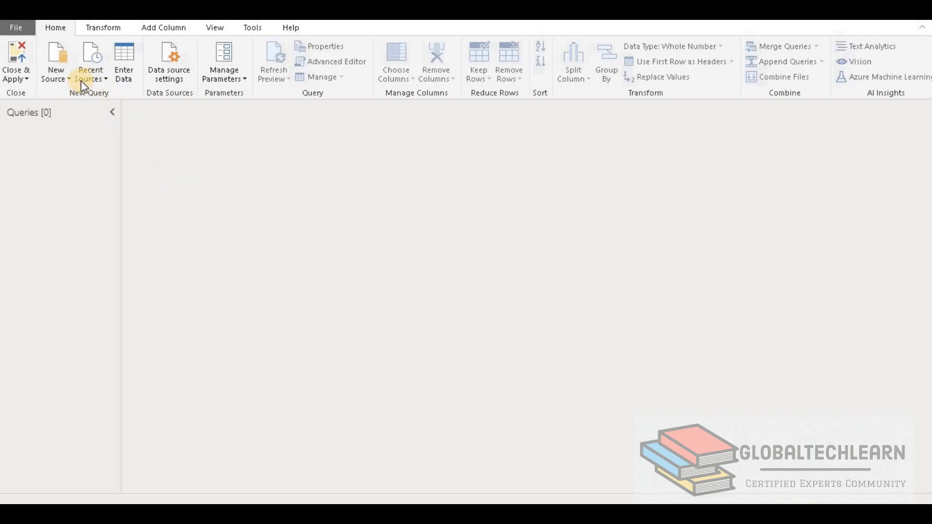
# In Power Query Editor, import Sheet1 from the YearSales.xlsx workbook and use its first row as headers
pyautogui.click(55, 78)
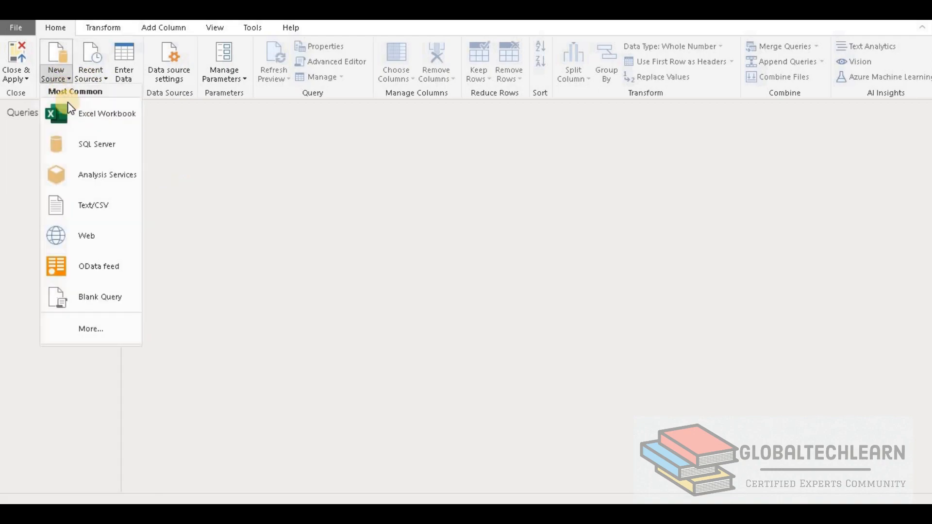
pyautogui.click(91, 121)
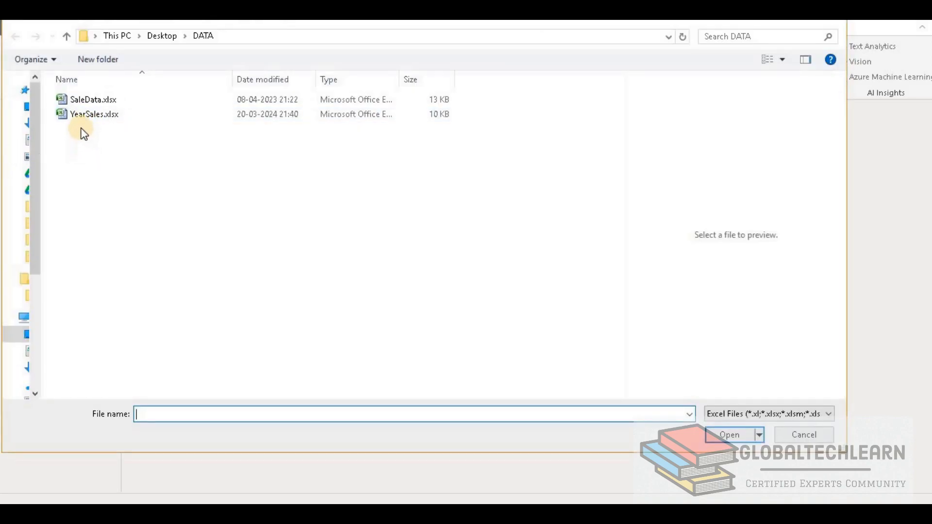
pyautogui.click(77, 117)
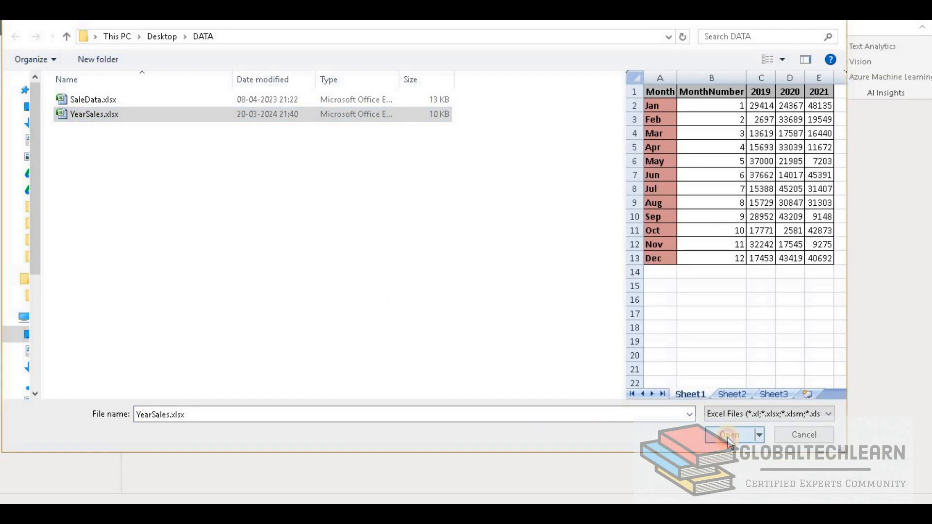
pyautogui.click(728, 439)
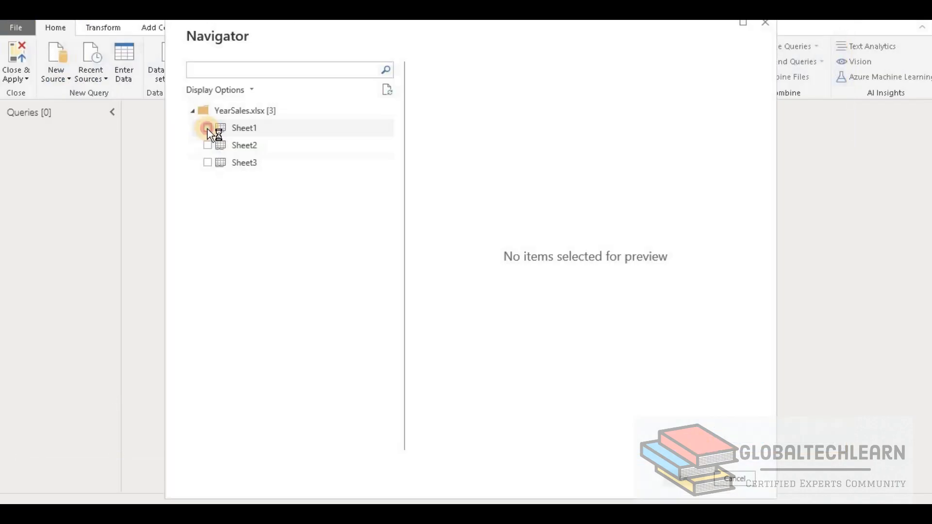
pyautogui.click(207, 127)
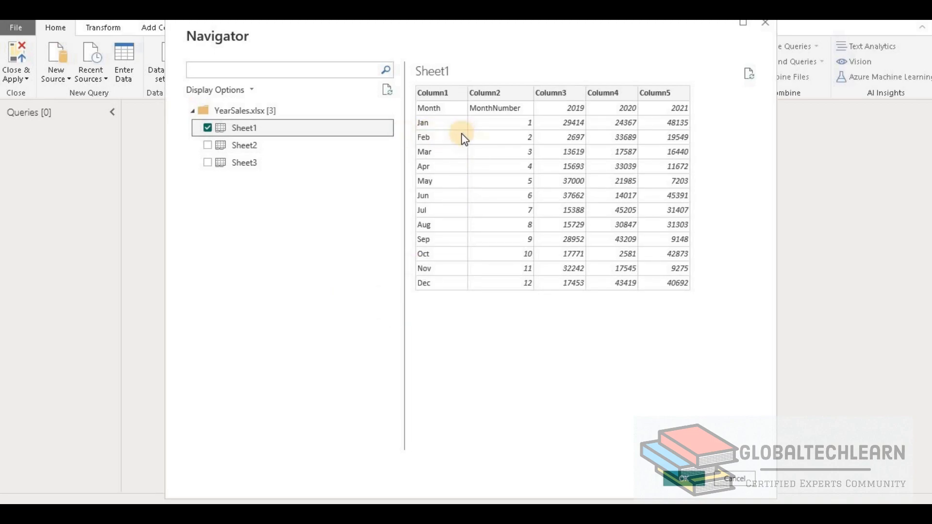
pyautogui.click(684, 479)
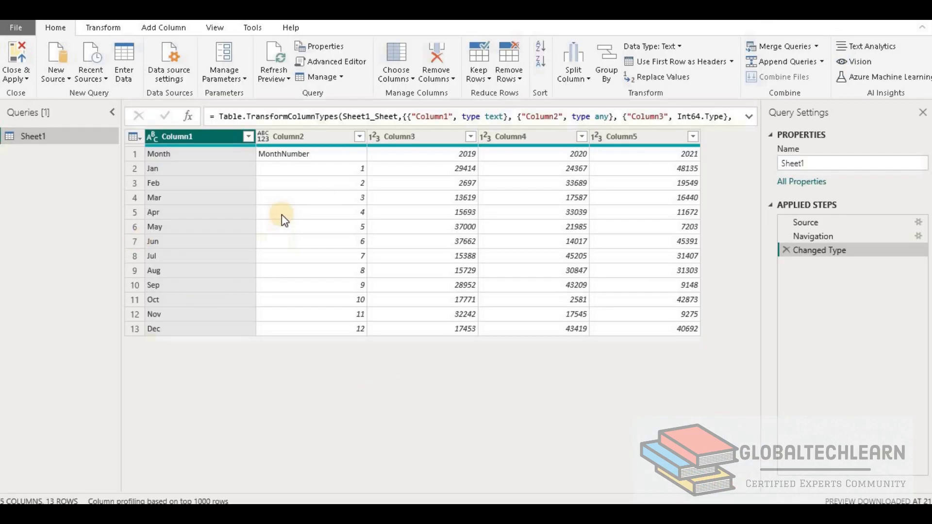
pyautogui.click(140, 136)
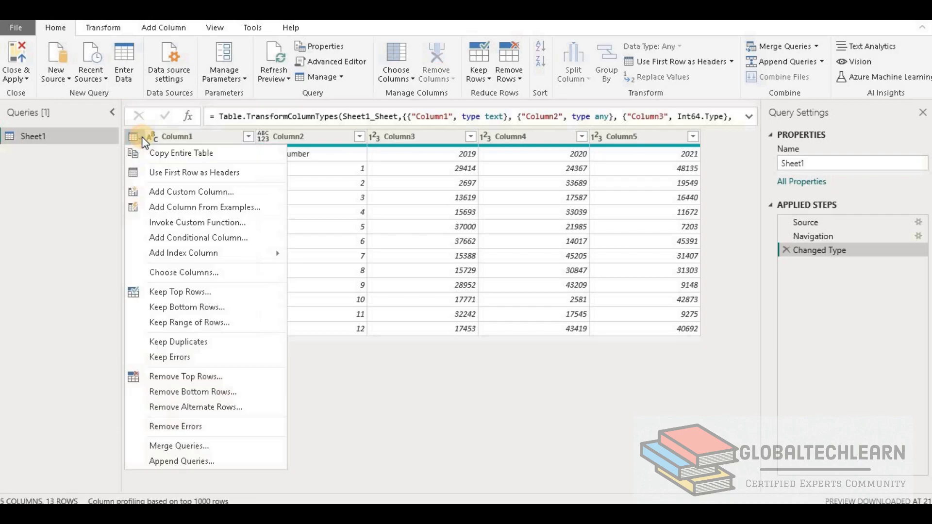
pyautogui.click(177, 171)
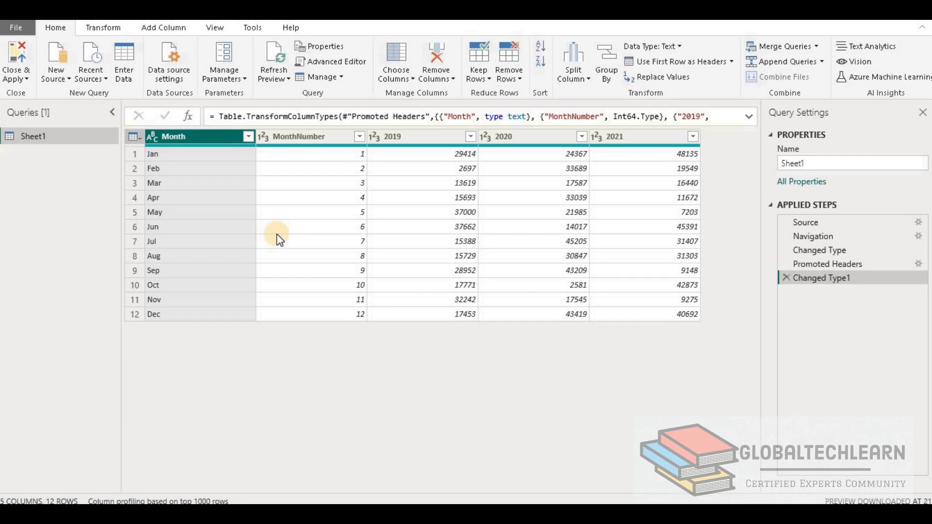
# Inspect the Month and MonthNumber columns and the first sales value under 2019 in the imported table
pyautogui.click(201, 138)
pyautogui.keyDown('ctrl'); pyautogui.click(313, 140); pyautogui.keyUp('ctrl')
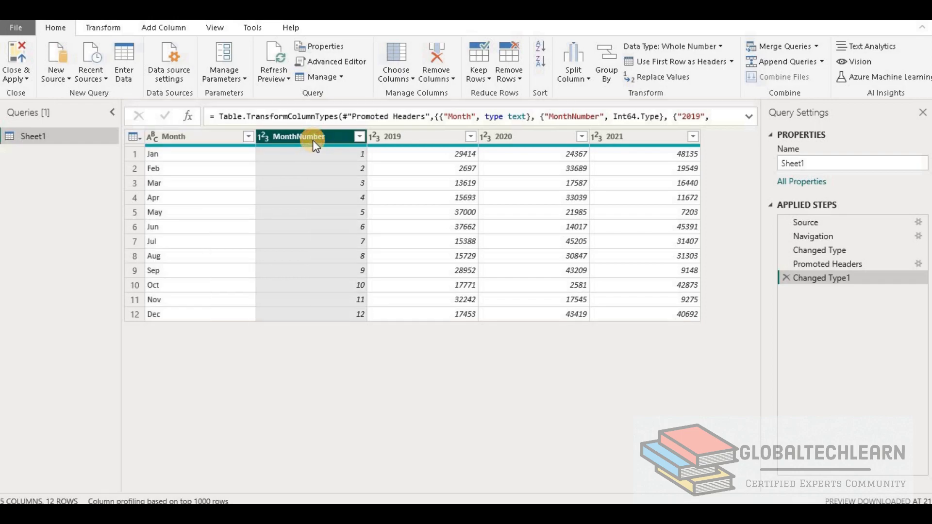
pyautogui.click(350, 159)
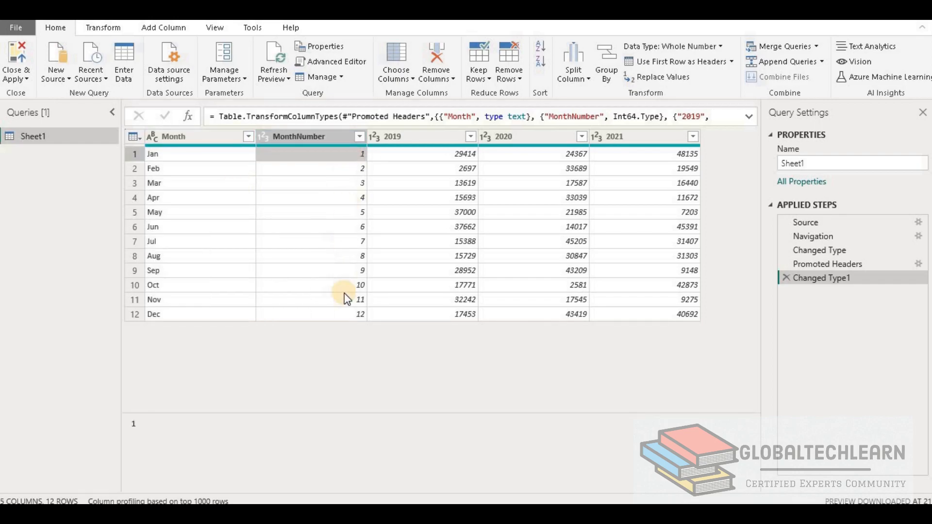
pyautogui.click(346, 317)
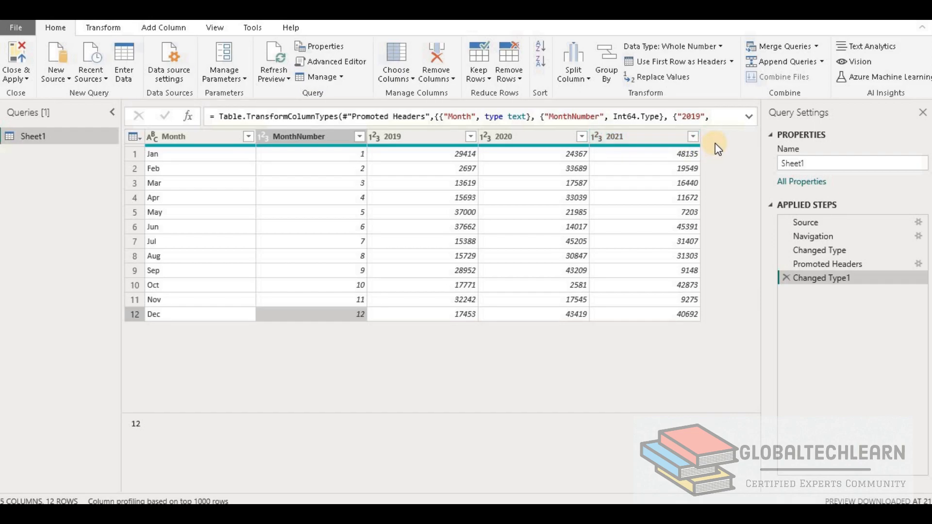
pyautogui.click(462, 155)
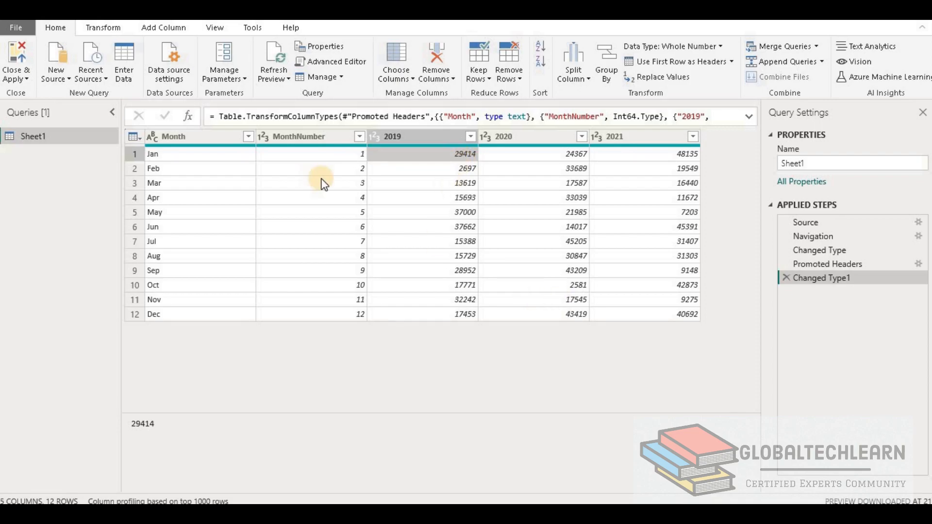
# Unpivot all columns other than Month and MonthNumber
pyautogui.click(196, 136)
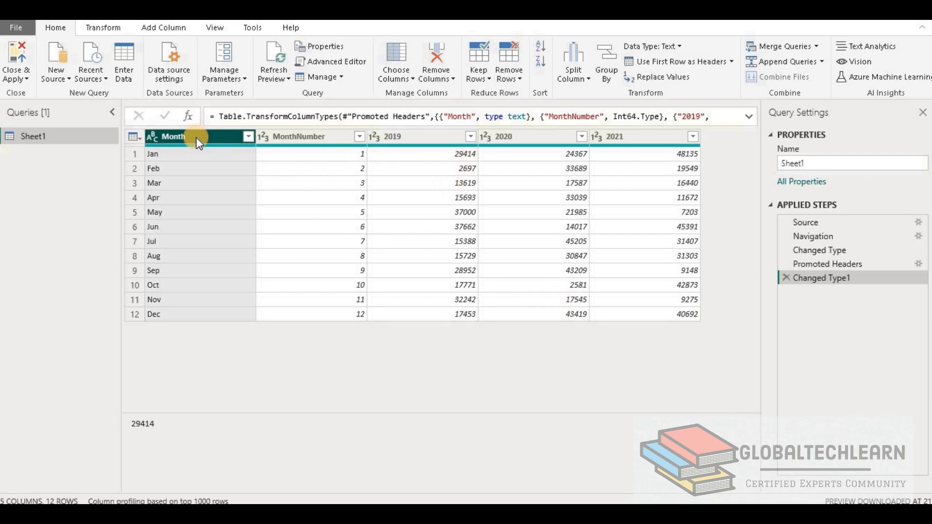
pyautogui.keyDown('ctrl'); pyautogui.click(291, 141); pyautogui.keyUp('ctrl')
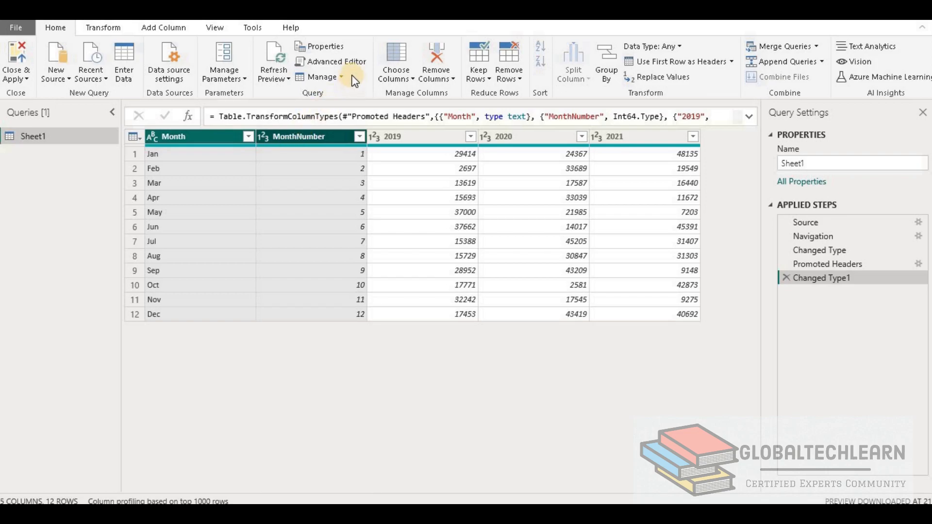
pyautogui.click(100, 28)
pyautogui.click(392, 47)
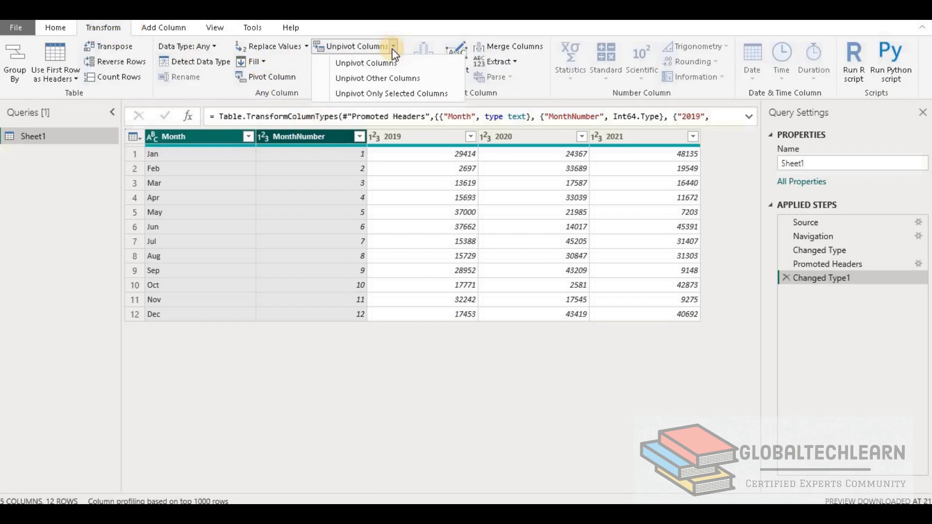
pyautogui.click(388, 79)
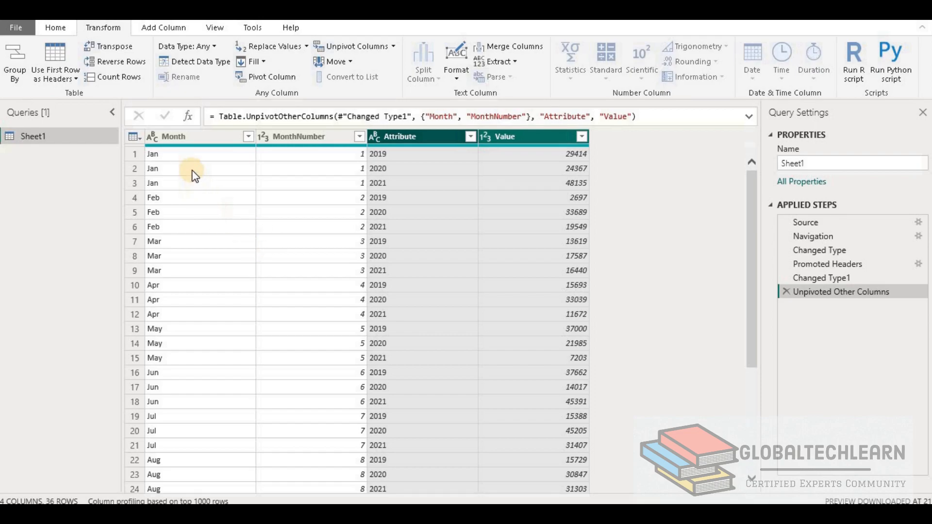
# Check the Month, MonthNumber and Attribute values in the first rows of the unpivoted table
pyautogui.click(189, 155)
pyautogui.click(303, 158)
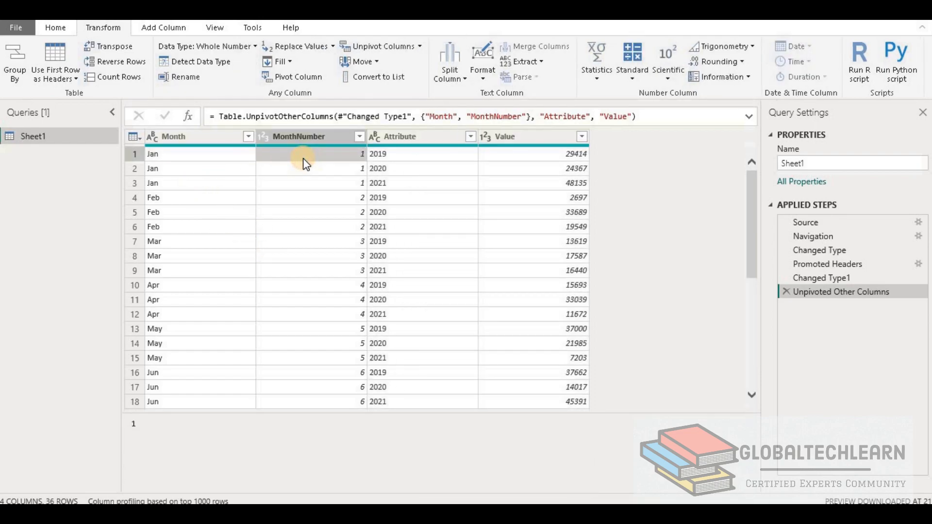
pyautogui.click(314, 181)
pyautogui.click(309, 227)
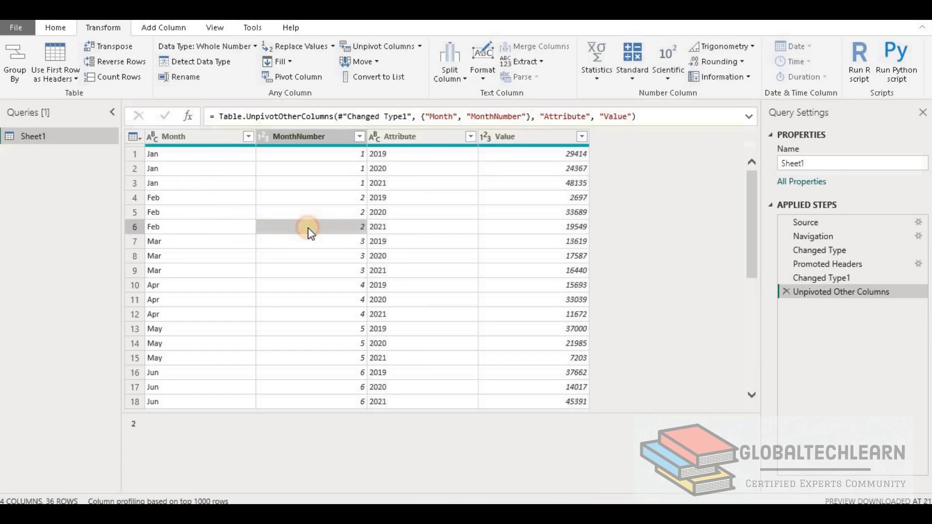
pyautogui.click(418, 155)
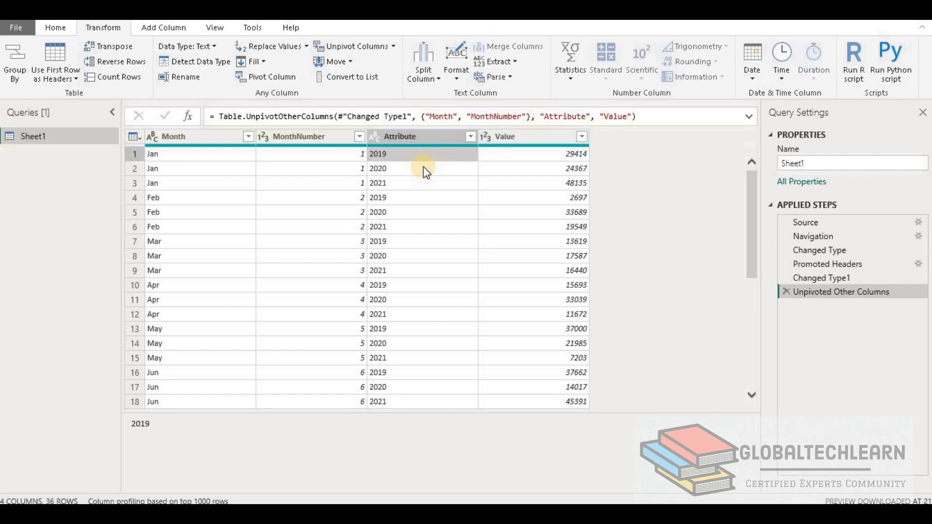
# Rename the unpivoted Value column as Sales
pyautogui.click(430, 192)
pyautogui.click(536, 159)
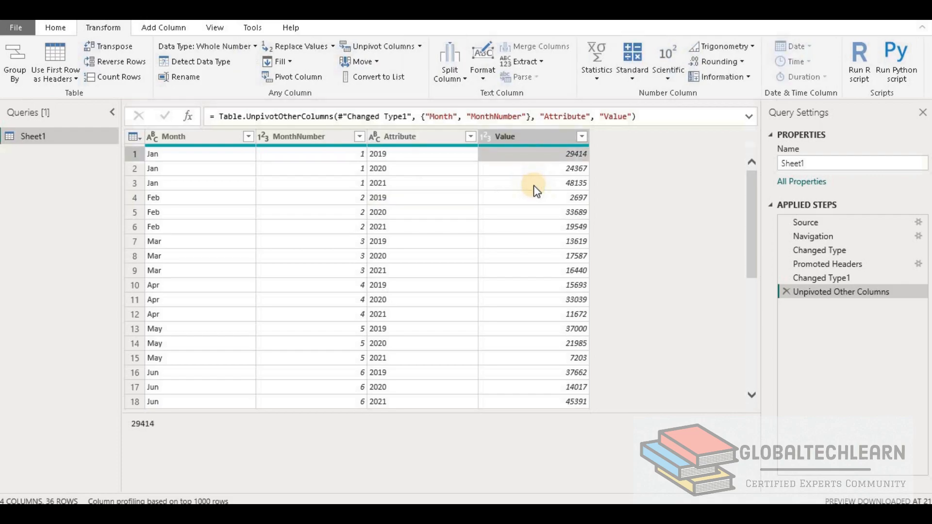
pyautogui.rightClick(520, 138)
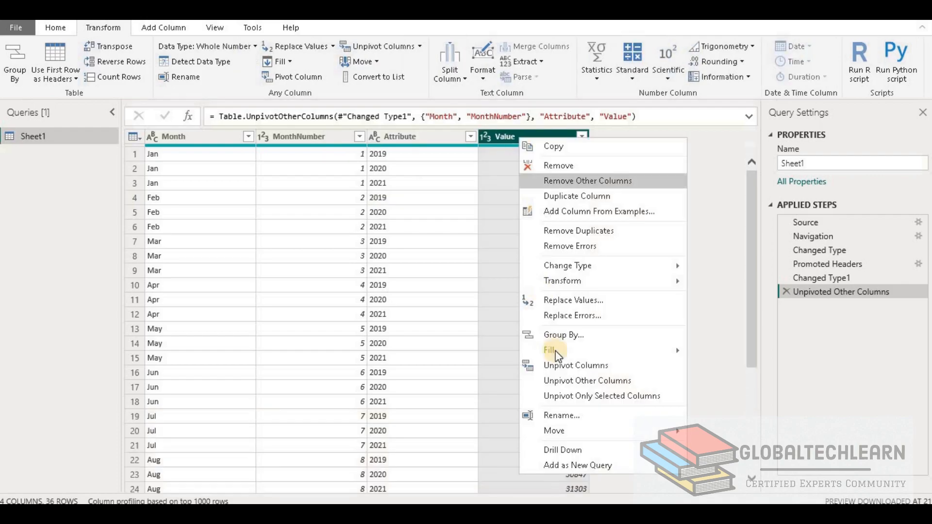
pyautogui.click(602, 411)
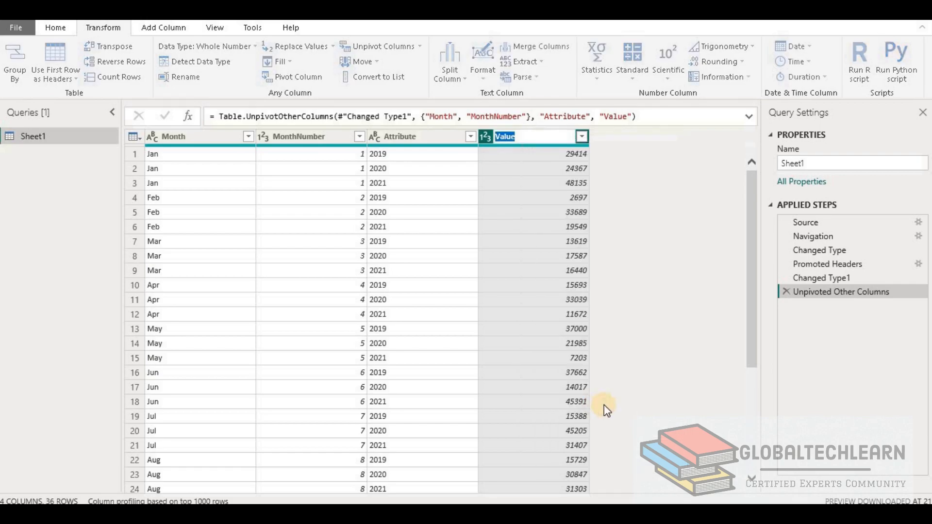
pyautogui.write('Sales')
pyautogui.press('Return')
# Rename the Attribute column that holds 2019, 2020 and 2021 as Year
pyautogui.click(398, 190)
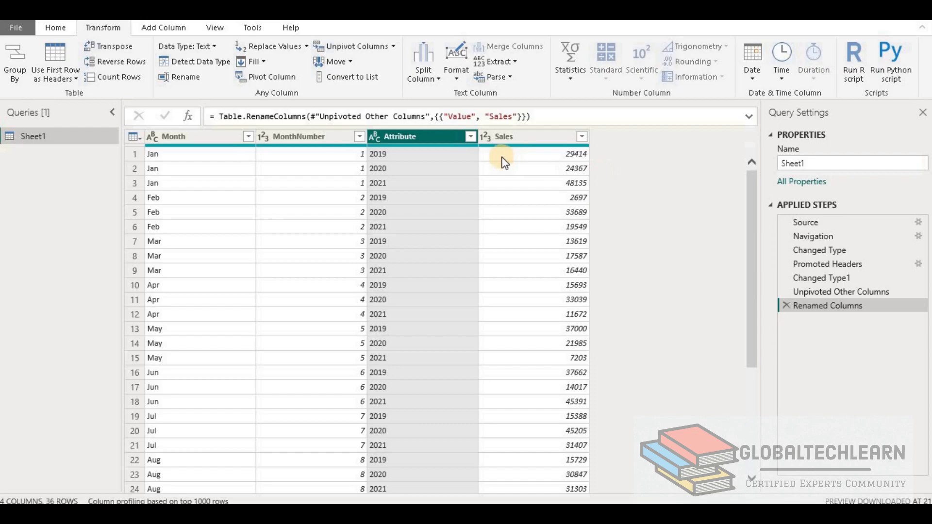
pyautogui.rightClick(433, 148)
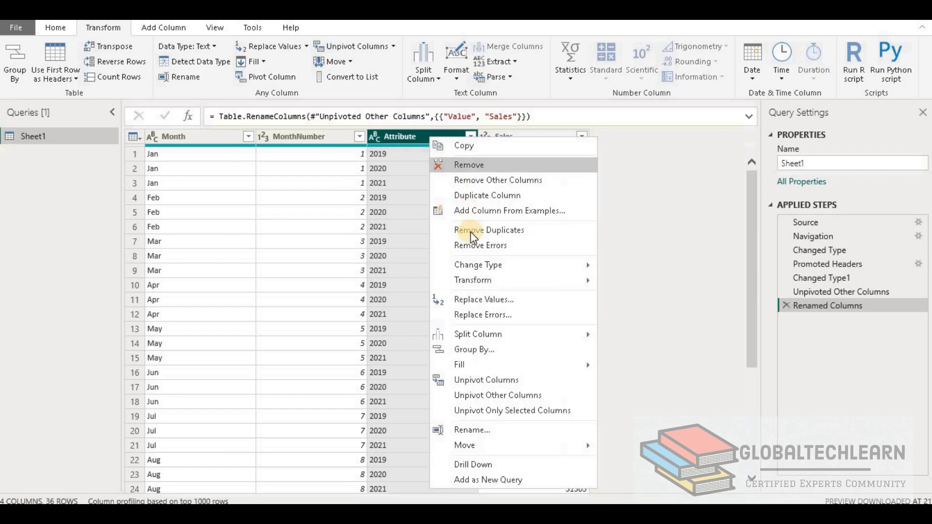
pyautogui.click(468, 431)
pyautogui.write('Year')
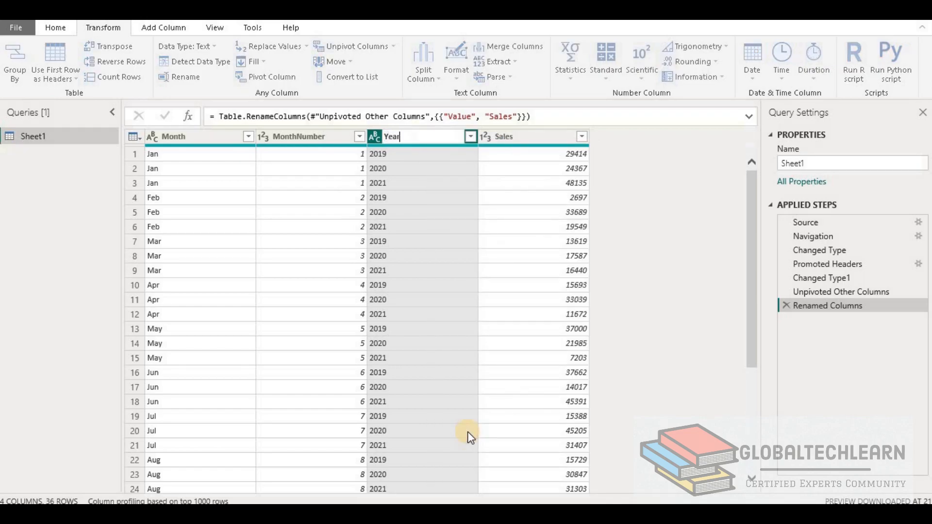
pyautogui.press('Return')
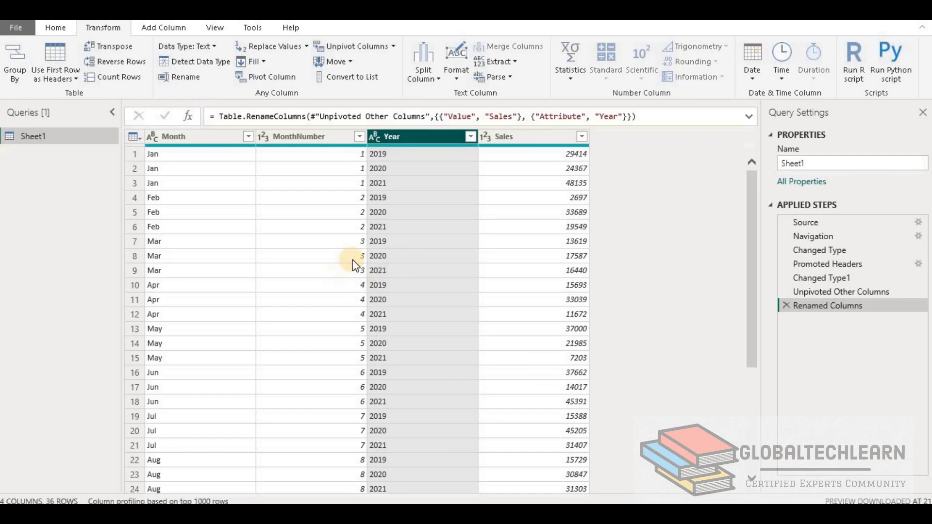
# Close Power Query Editor with the changes applied and expand the fields of the Sheet1 table in the report view
pyautogui.click(55, 27)
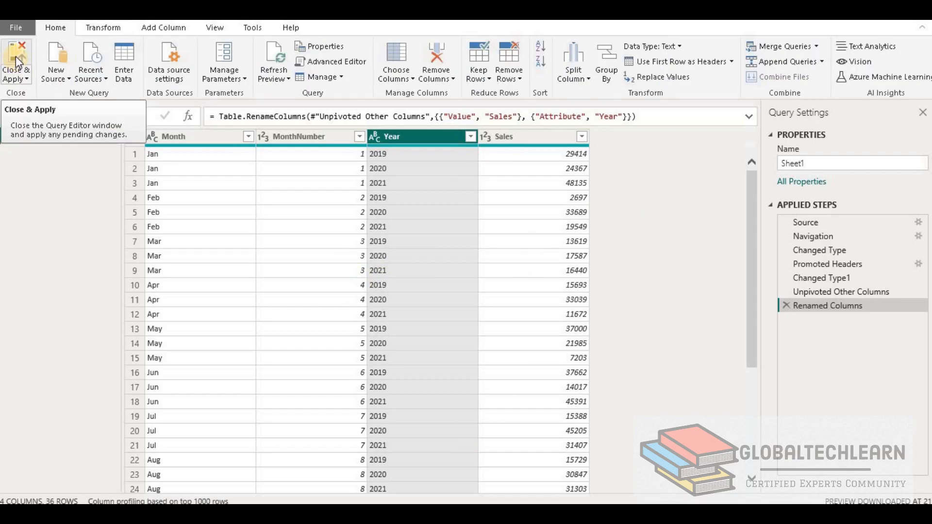
pyautogui.click(15, 56)
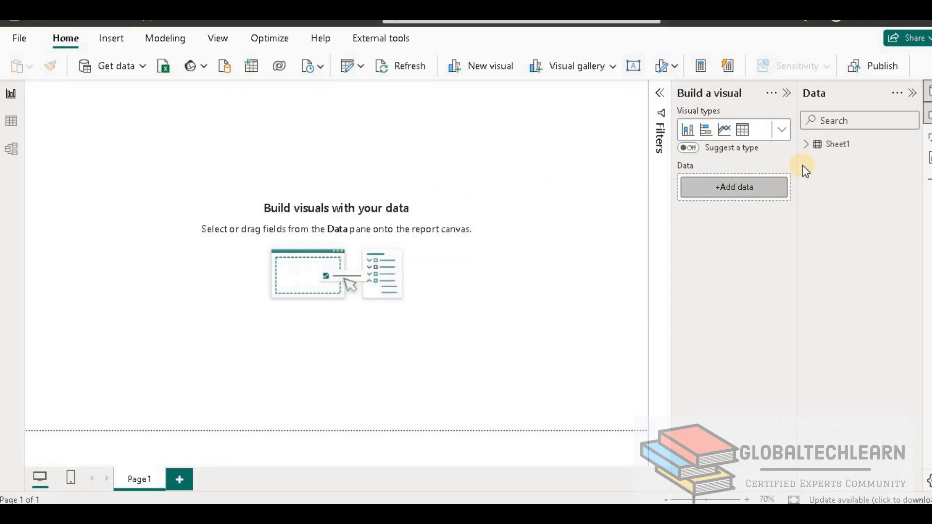
pyautogui.click(809, 145)
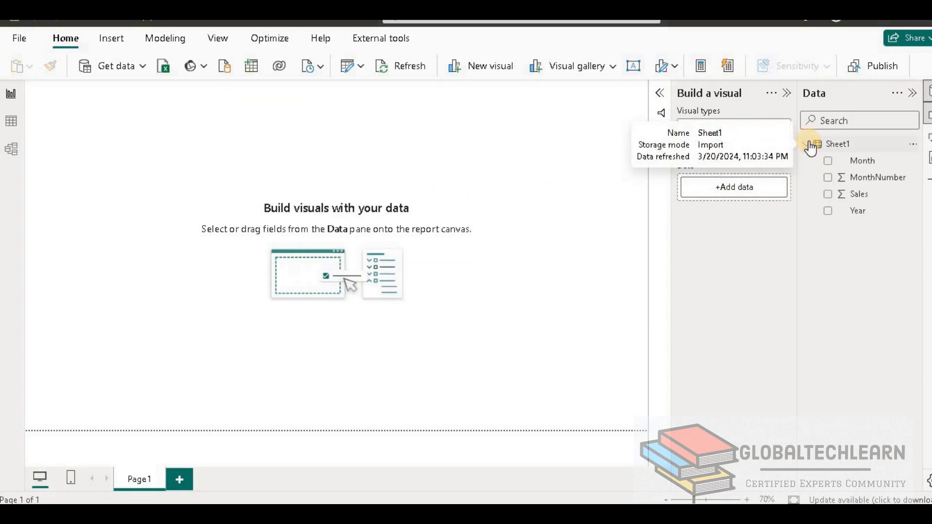
# Add a slicer on the Year field to the empty report page and select 2021 in it
pyautogui.click(503, 67)
pyautogui.click(604, 69)
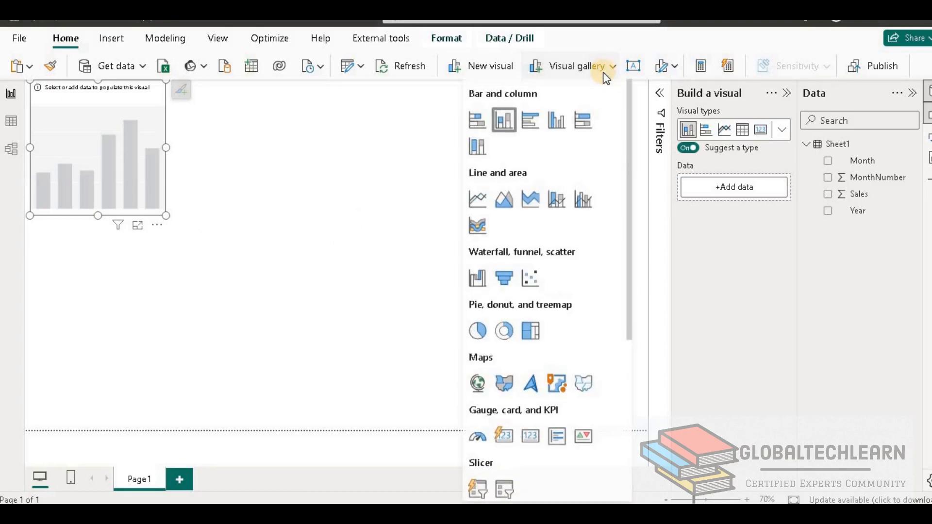
pyautogui.scroll(-5, 544, 360)
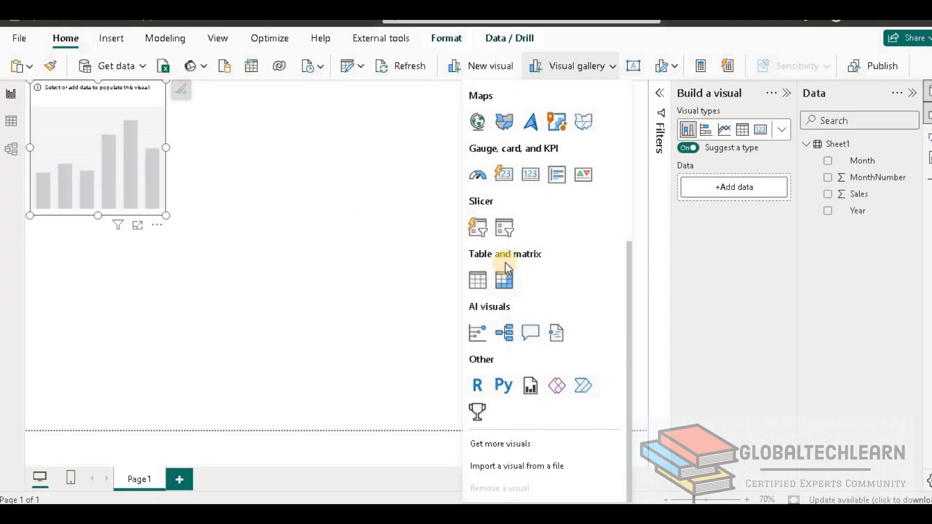
pyautogui.click(506, 228)
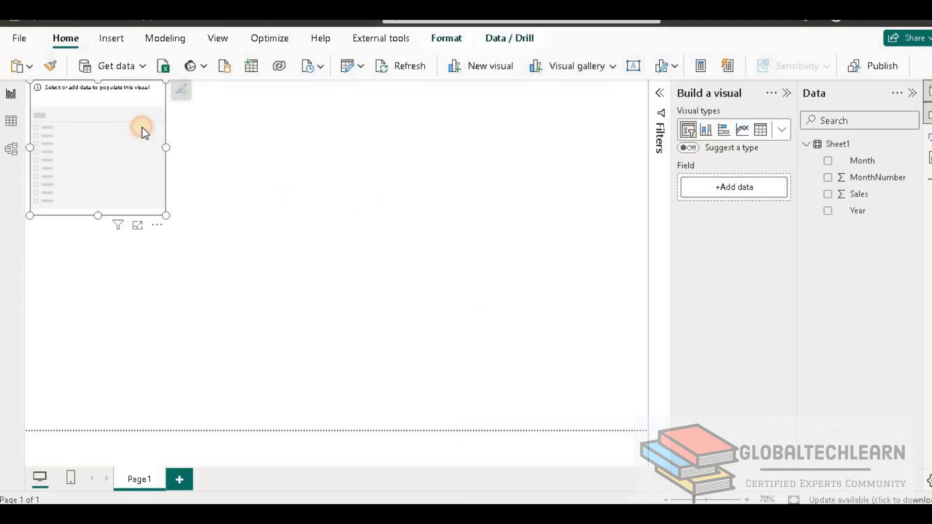
pyautogui.click(828, 212)
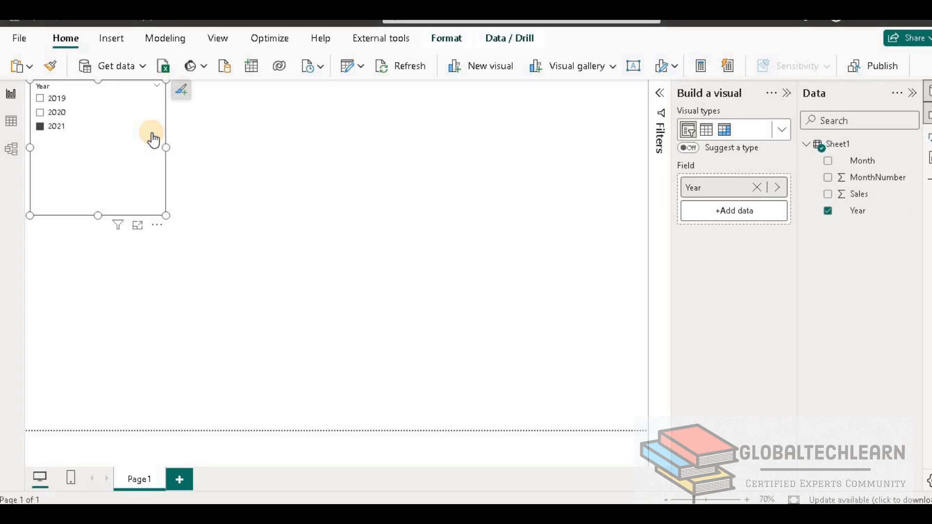
# Duplicate the Year slicer, place the copy below the original, and replace its field with Month
pyautogui.hotkey('ctrl', 'c')
pyautogui.hotkey('ctrl', 'v')
pyautogui.moveTo(128, 104); pyautogui.dragTo(120, 256)
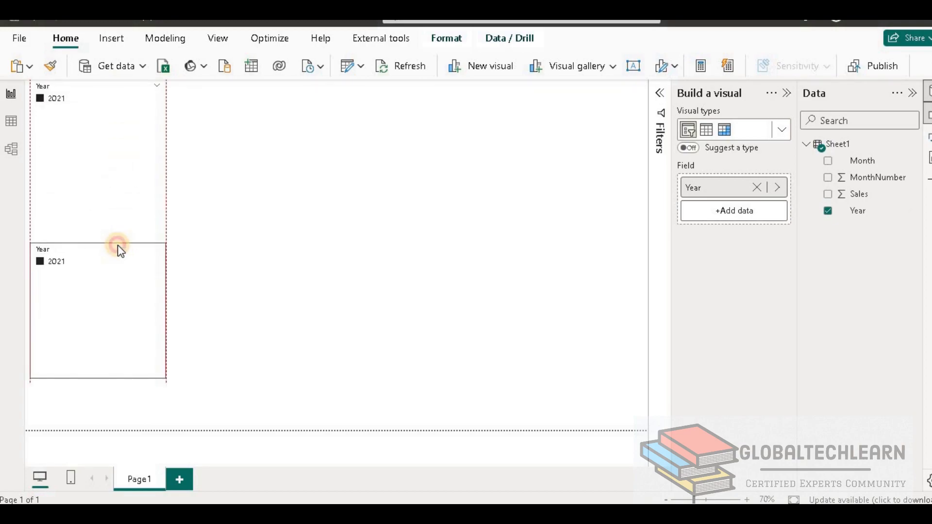
pyautogui.click(826, 214)
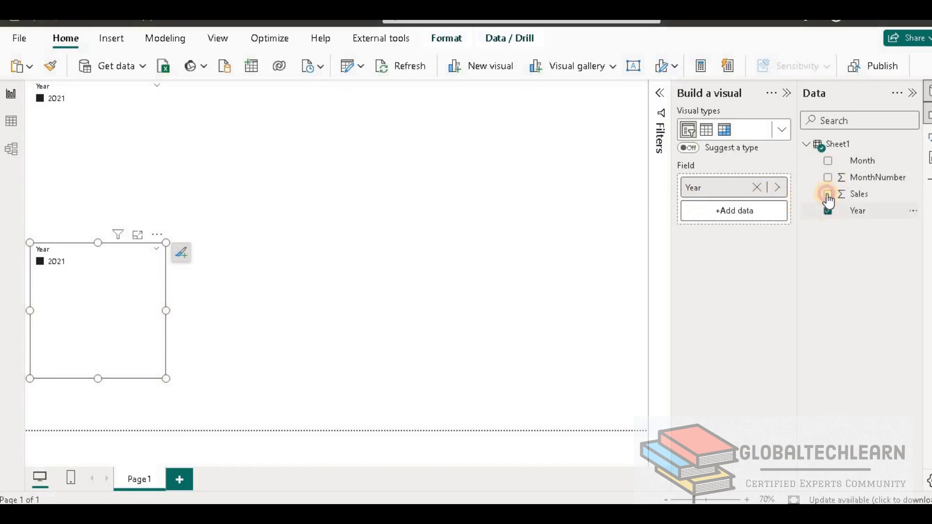
pyautogui.click(827, 162)
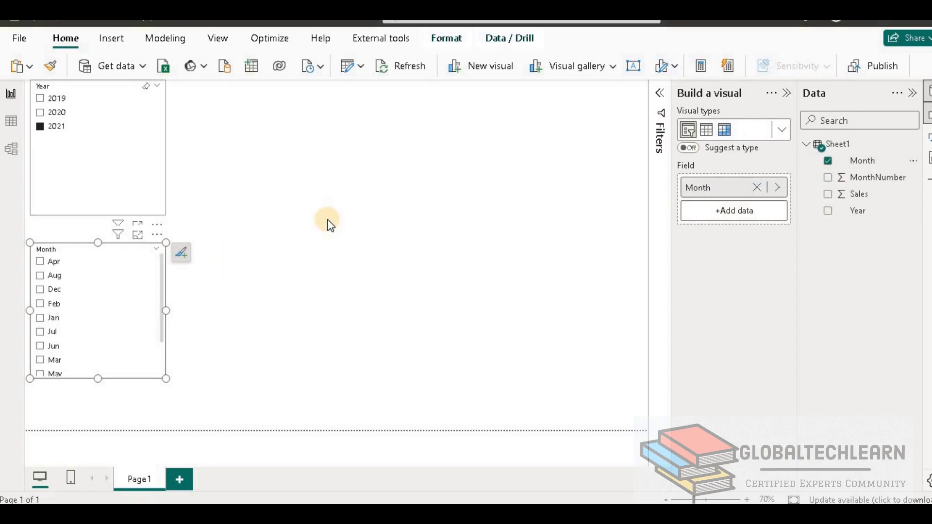
# Insert a line chart beside the slicers, enlarge it to the page's width, and plot Sales on the Y-axis against Year on the X-axis
pyautogui.click(350, 213)
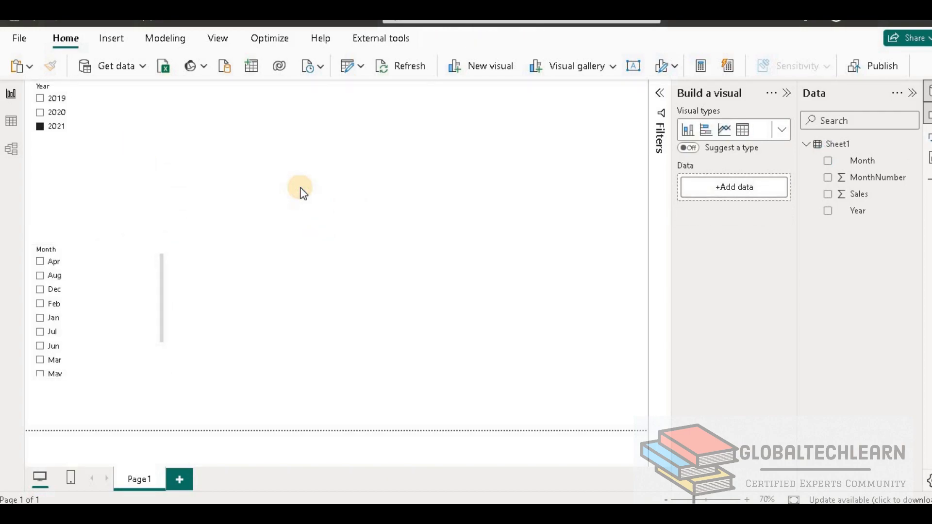
pyautogui.click(508, 68)
pyautogui.click(602, 70)
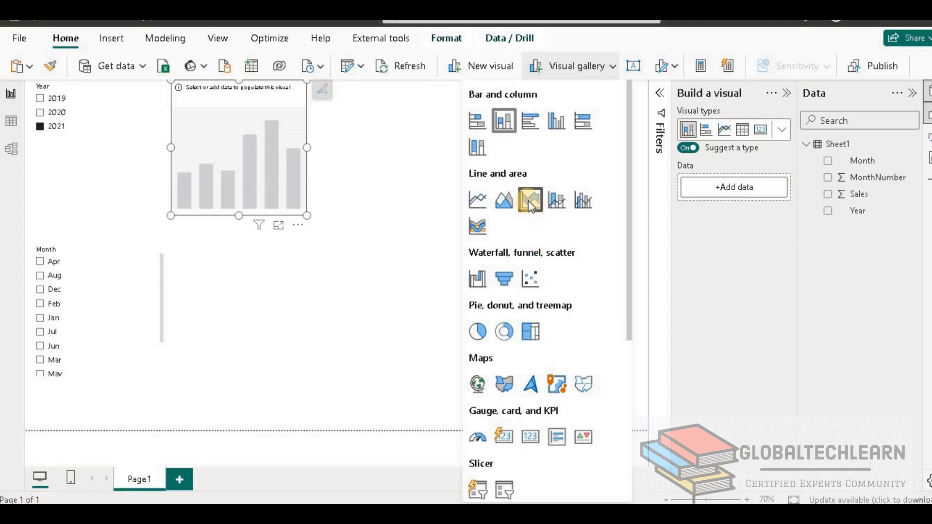
pyautogui.click(478, 200)
pyautogui.moveTo(307, 215); pyautogui.dragTo(648, 311)
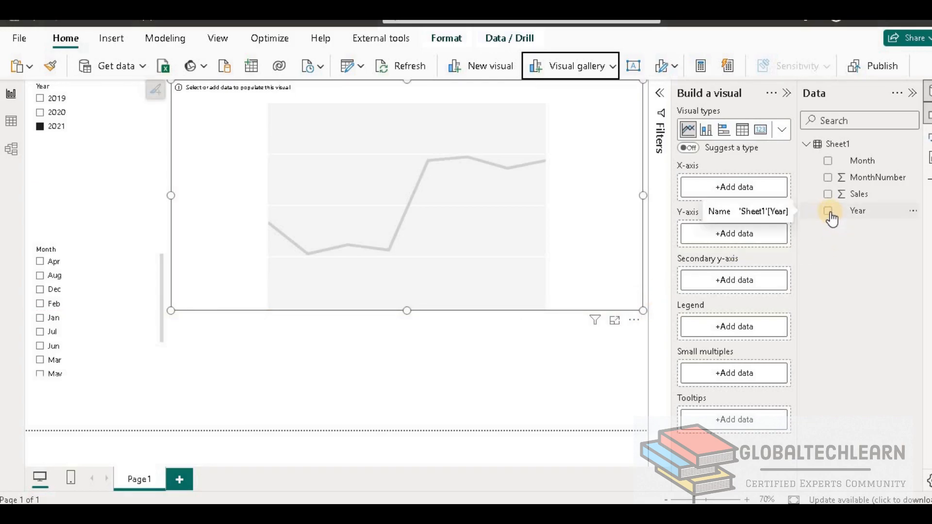
pyautogui.click(828, 194)
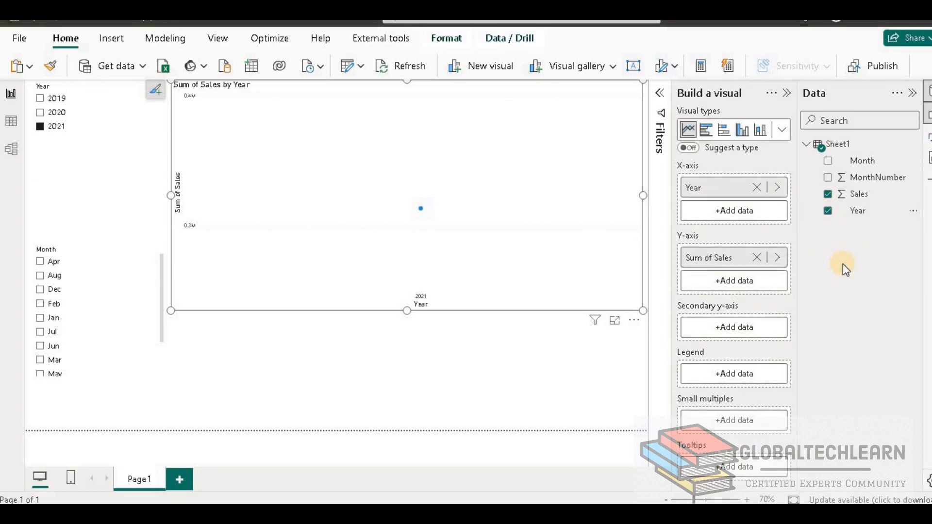
# Clear the 2021 selection in the Year slicer so the line chart is unfiltered
pyautogui.click(39, 128)
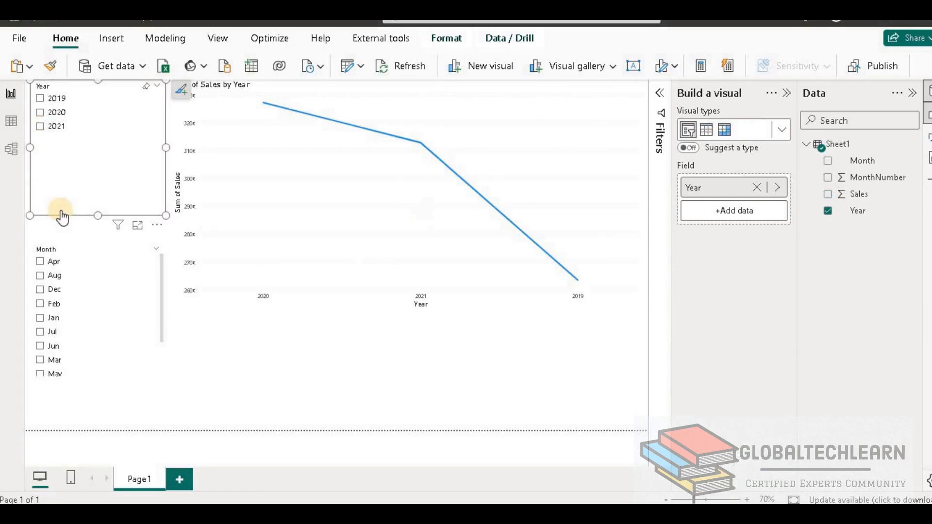
pyautogui.moveTo(242, 259)
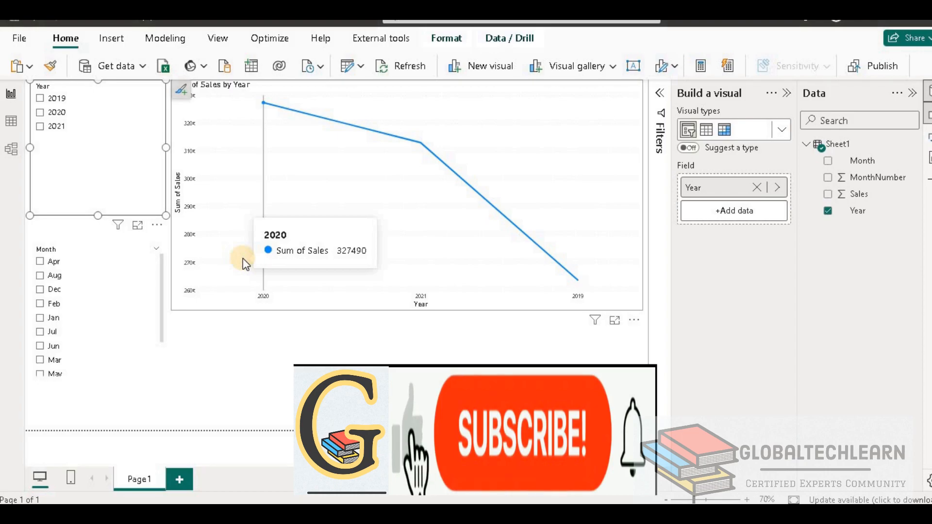